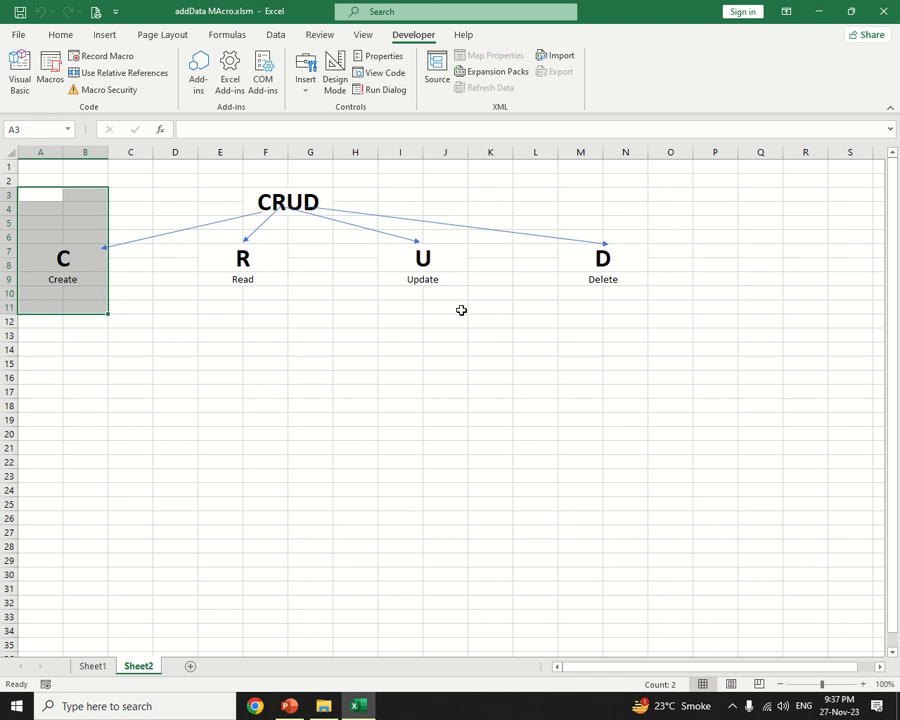
drag(538, 219, 683, 327)
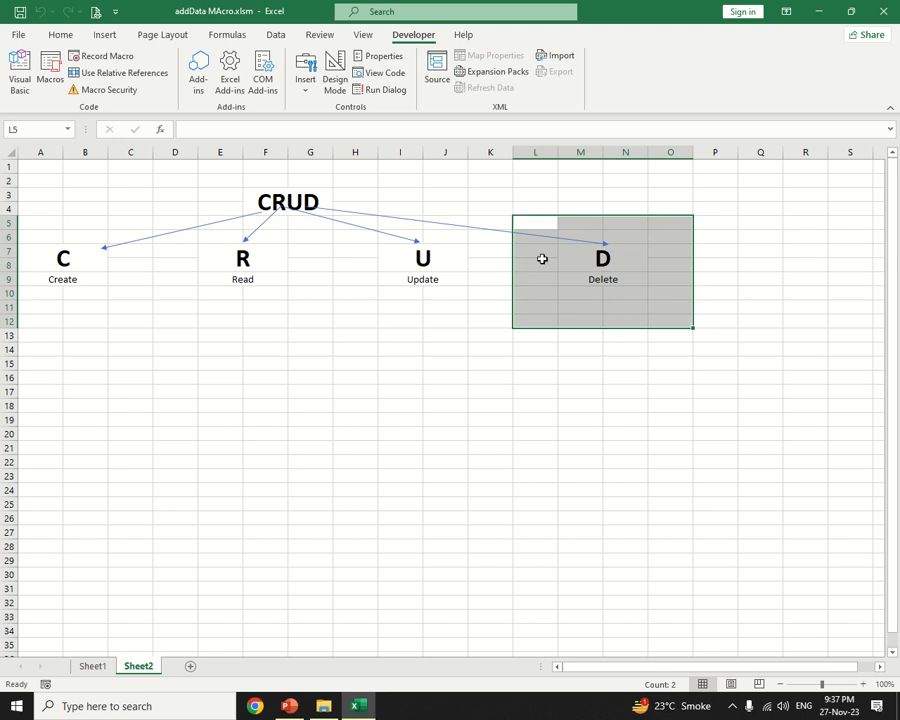
click(74, 261)
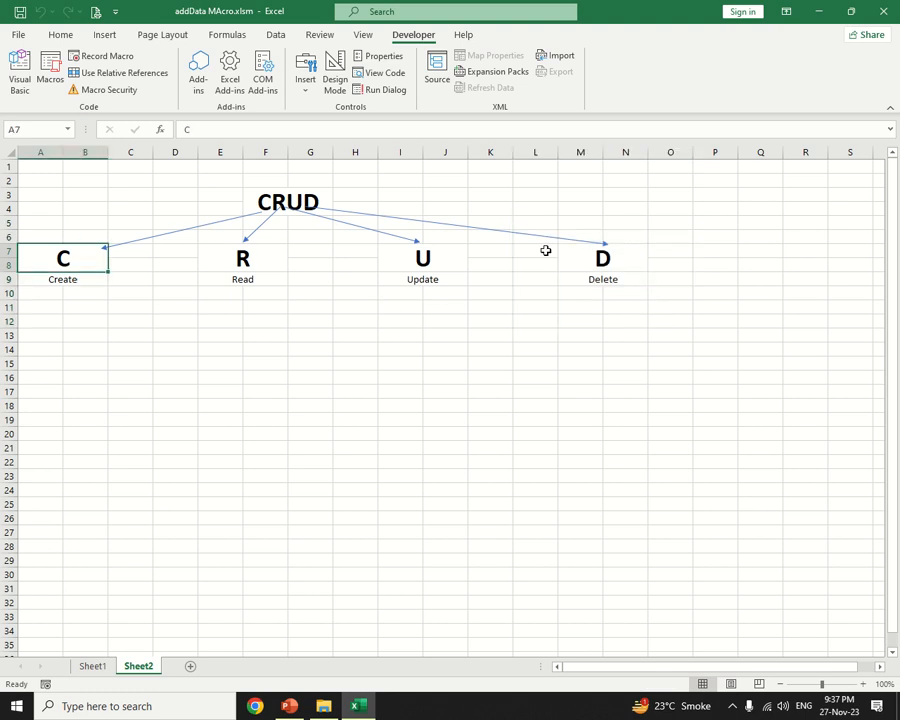
click(581, 255)
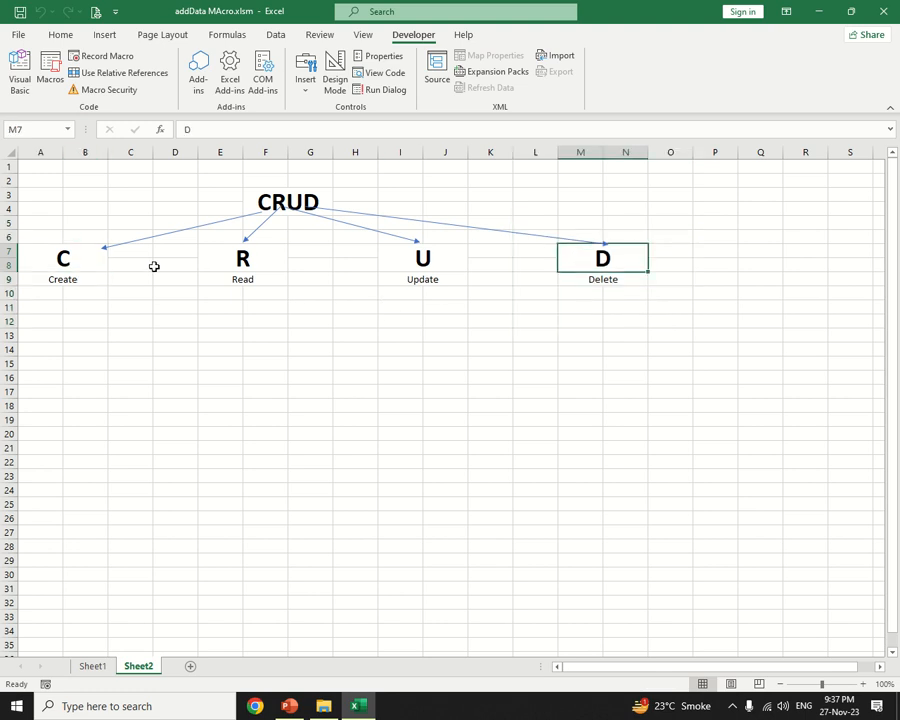
click(78, 265)
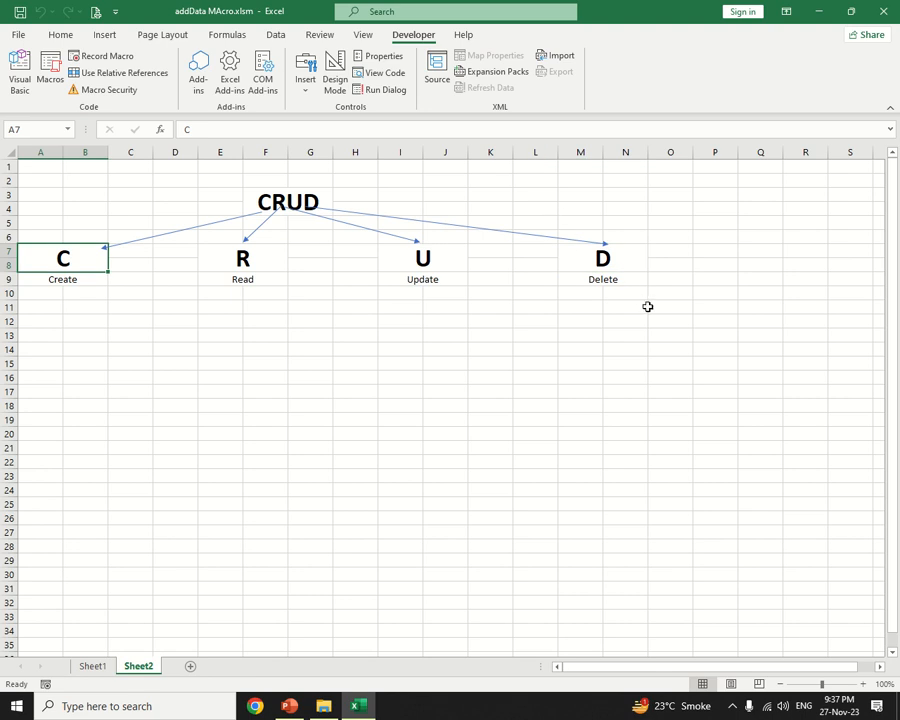
Step: Examine the Sheet1 database, the serial number formula in A4, the lookup value in E1 and the IF formula in E10
click(91, 665)
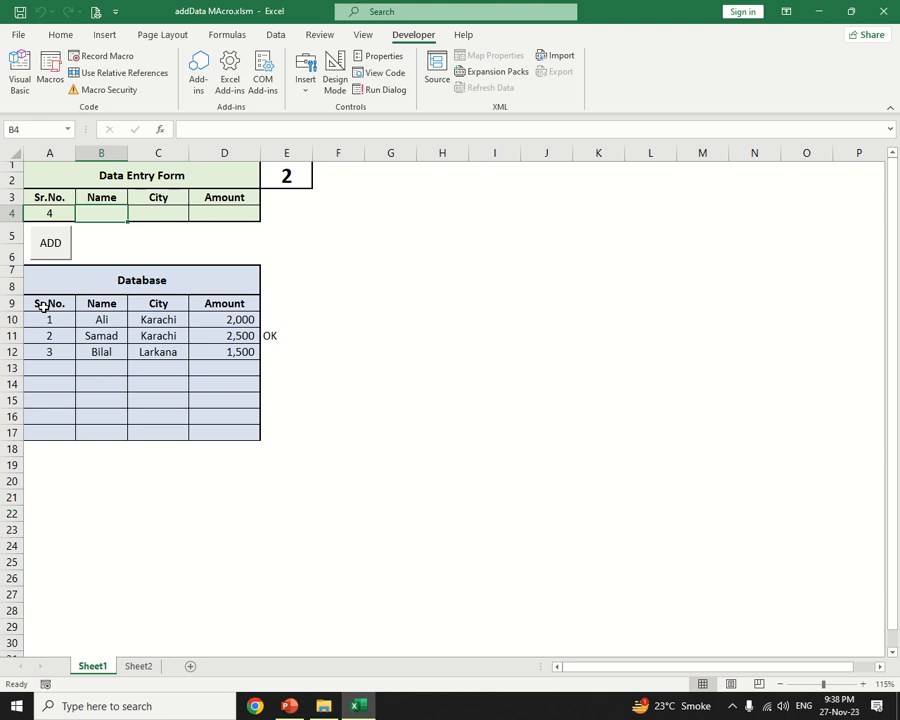
drag(60, 318, 66, 421)
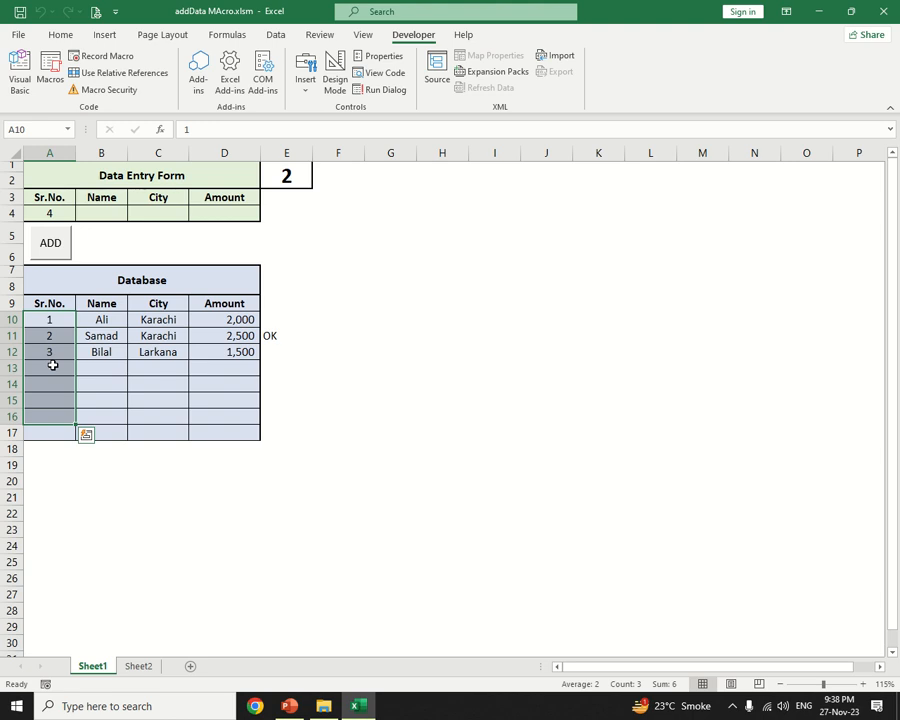
click(320, 367)
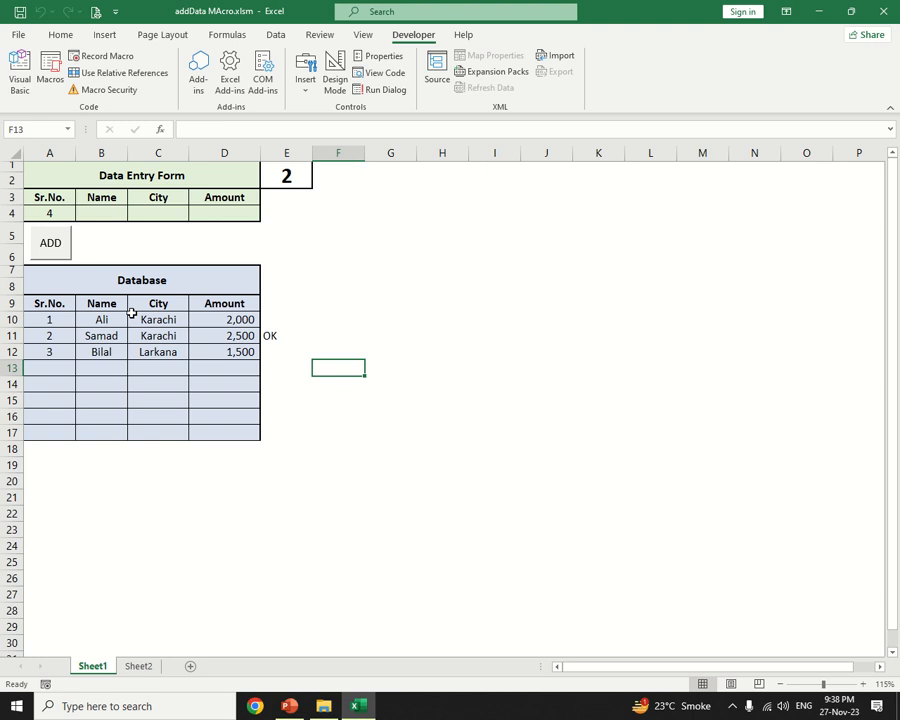
click(52, 215)
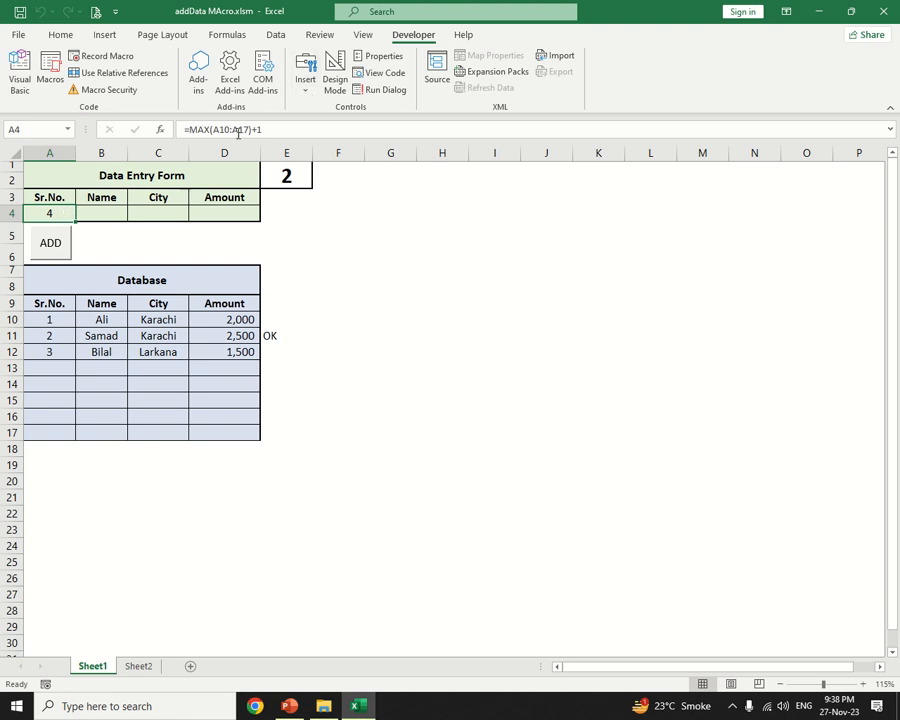
click(286, 240)
click(286, 176)
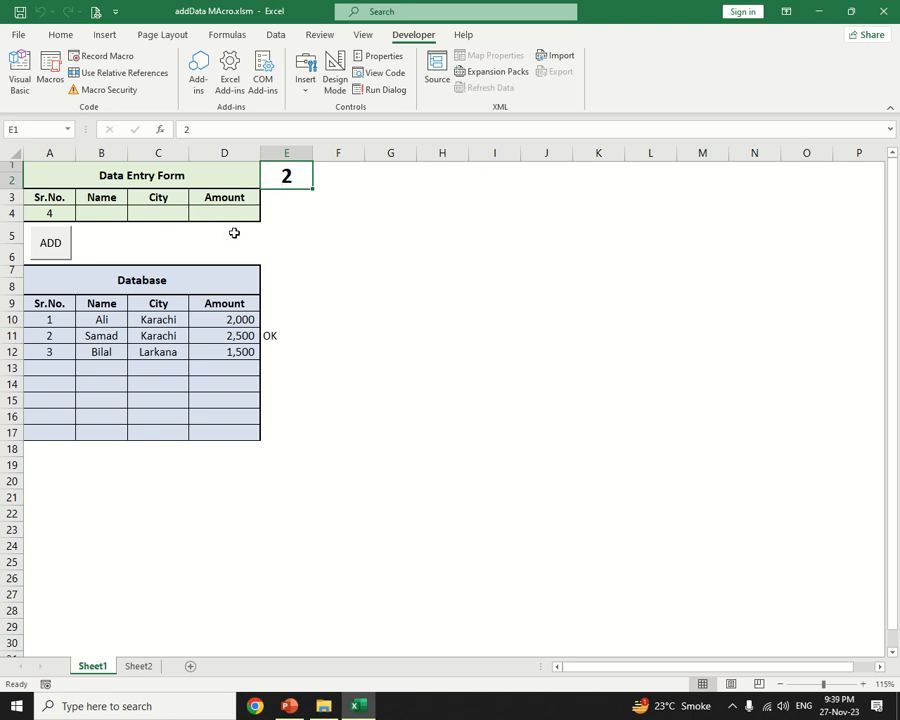
click(12, 335)
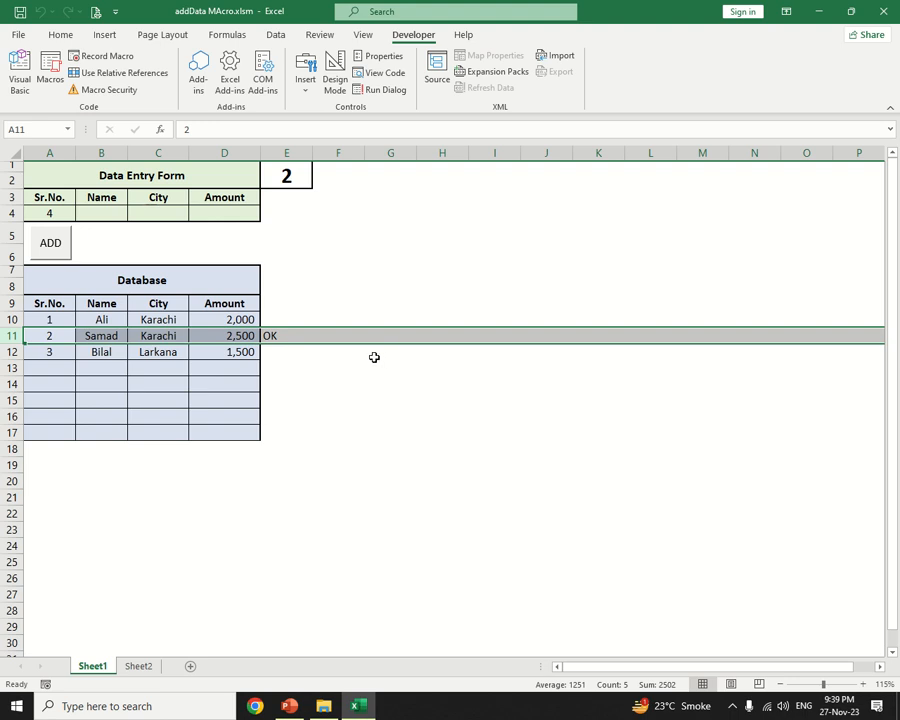
click(283, 317)
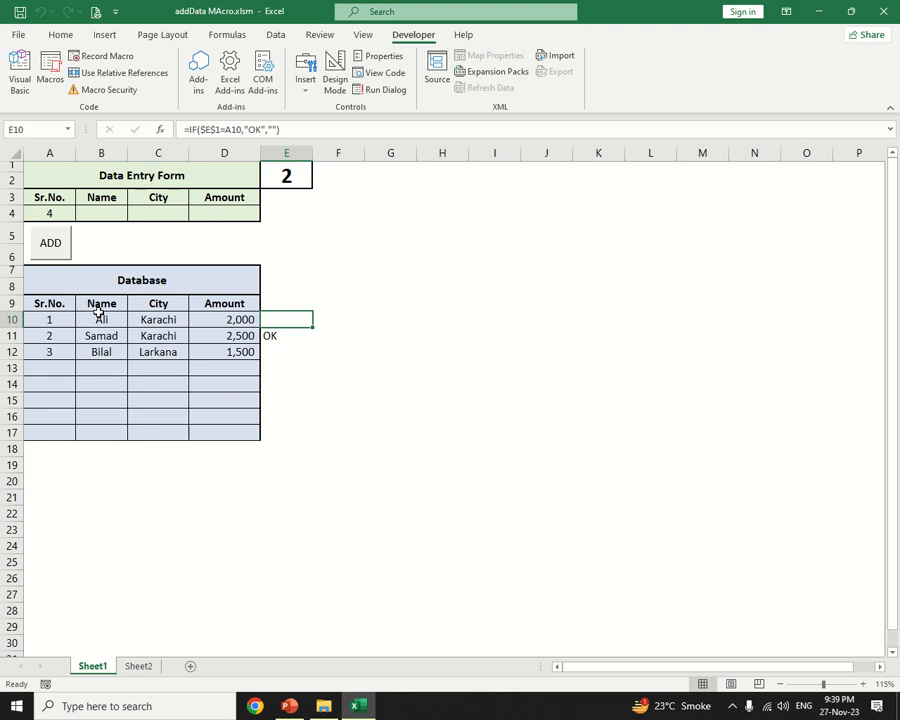
double_click(273, 319)
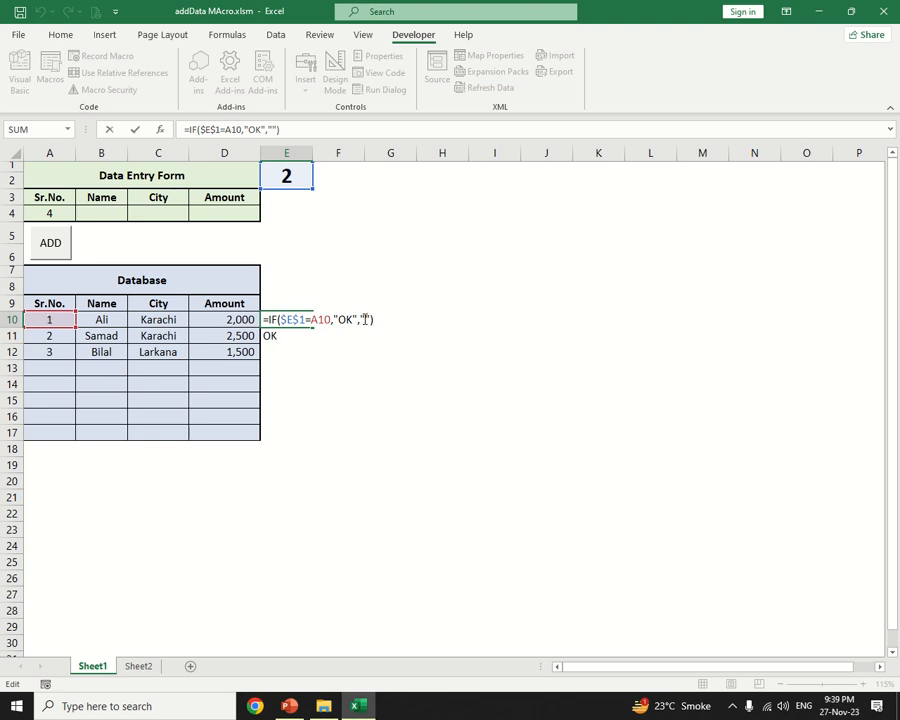
key(Return)
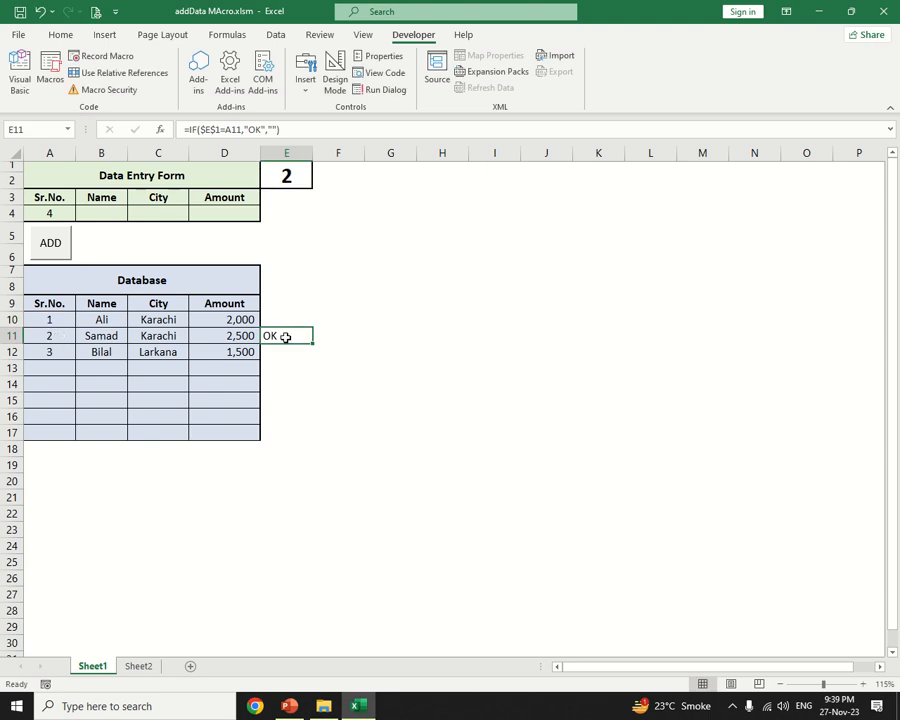
Step: Set the serial number in E1 to 1 and check which database record is flagged in column E
click(287, 174)
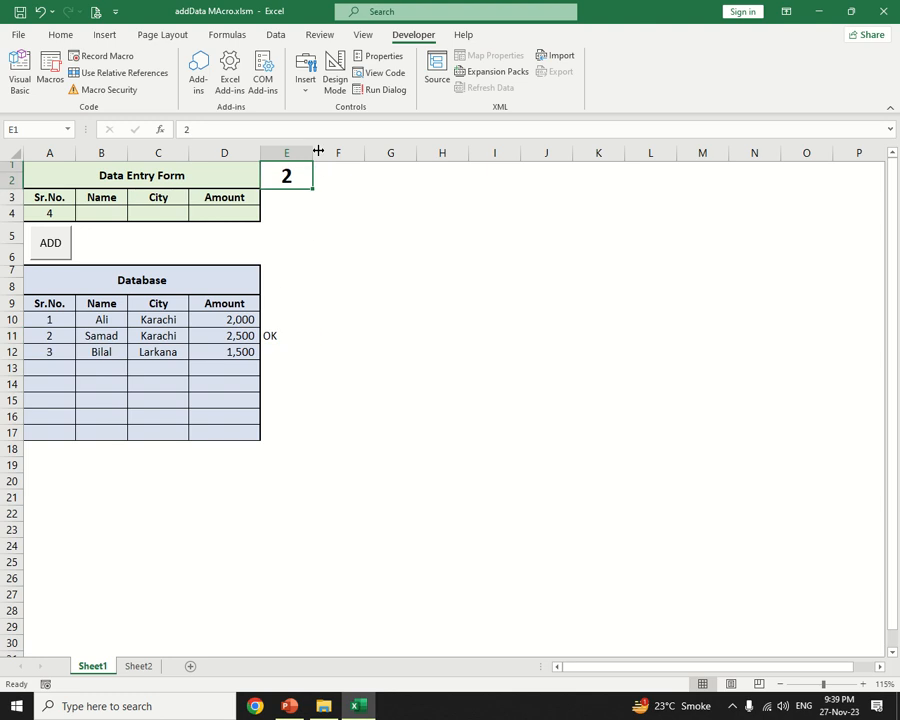
text(1)
key(Return)
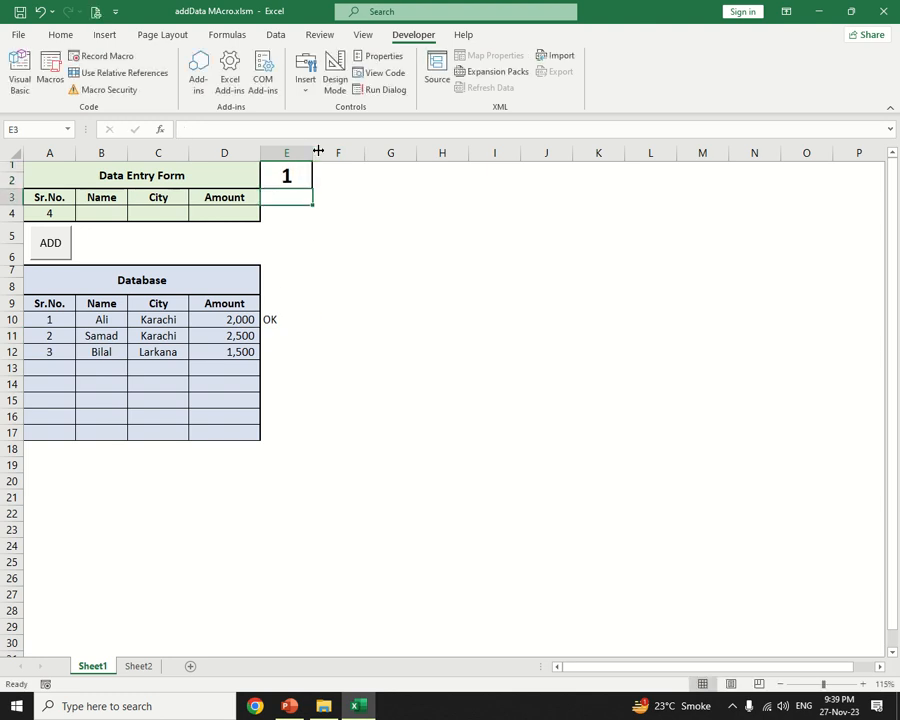
click(281, 319)
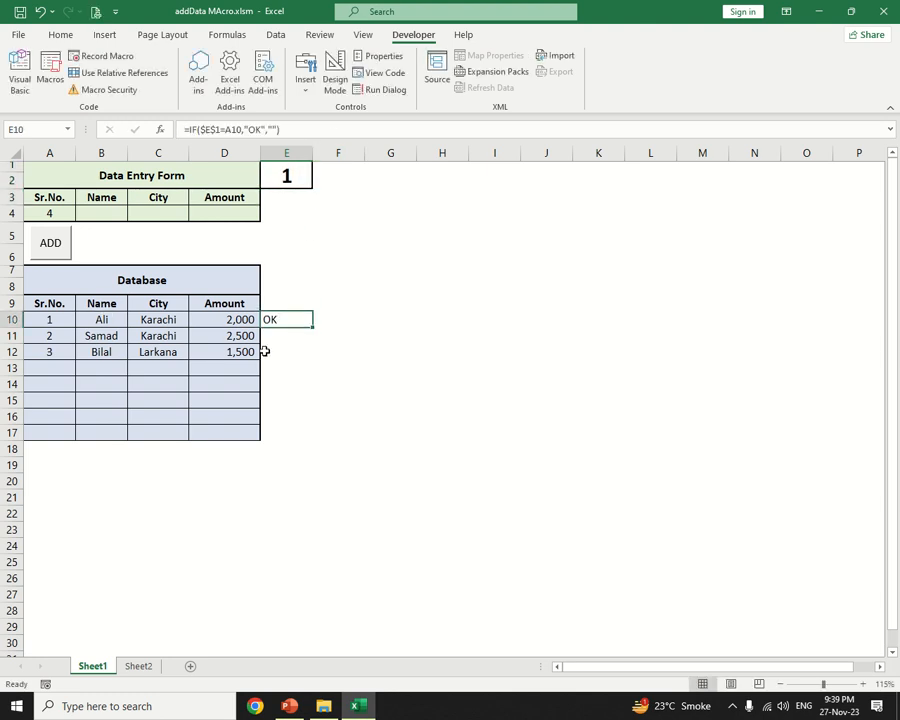
click(278, 173)
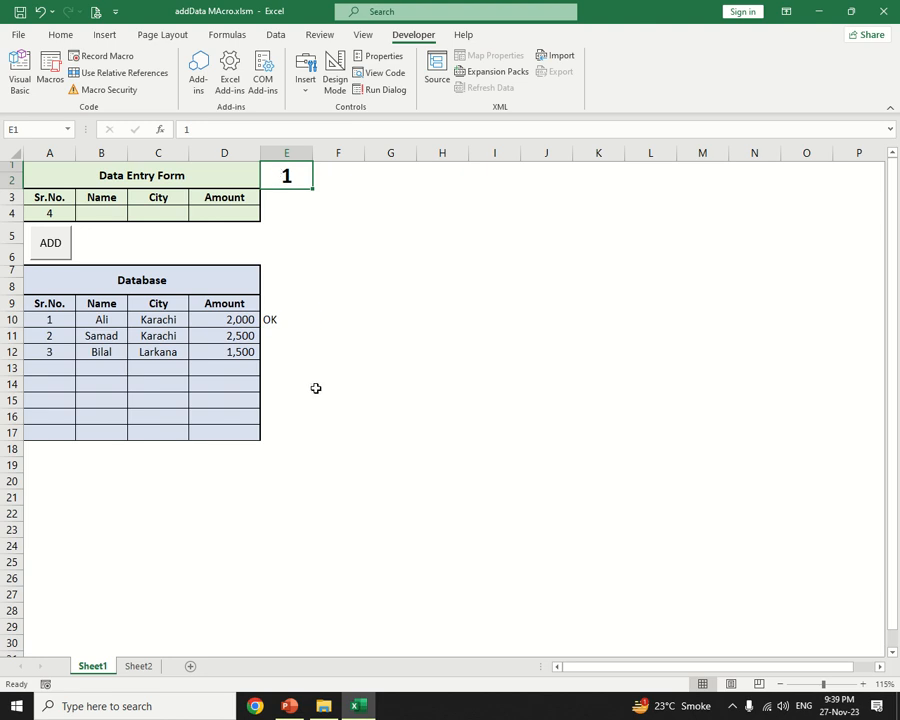
click(291, 370)
Step: Add filters to the database header range A9:E9 and view the filter choices for column E without applying any
drag(51, 301, 281, 307)
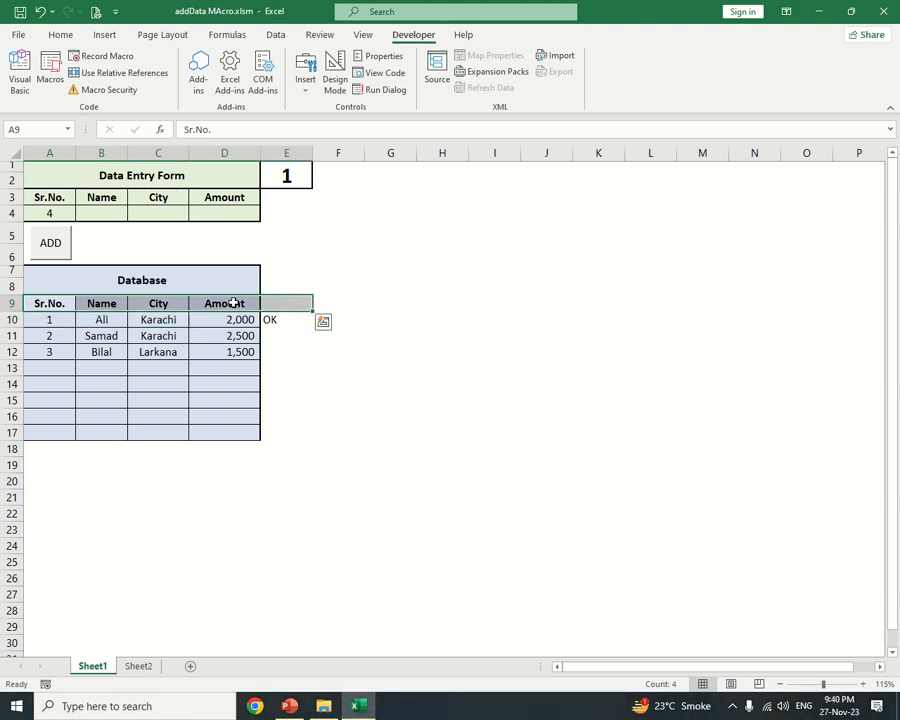
click(276, 36)
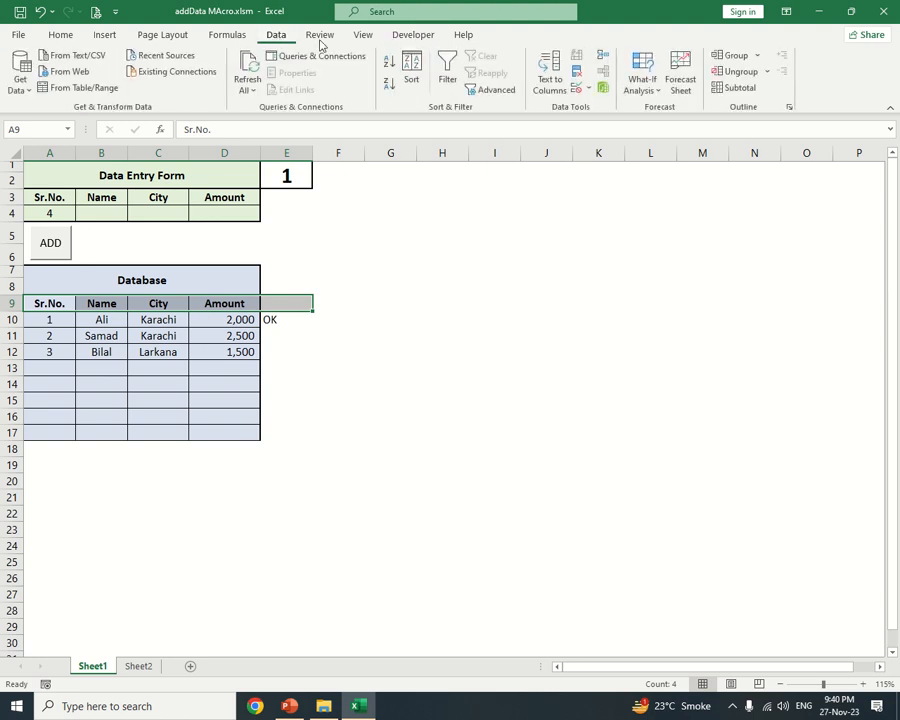
click(446, 72)
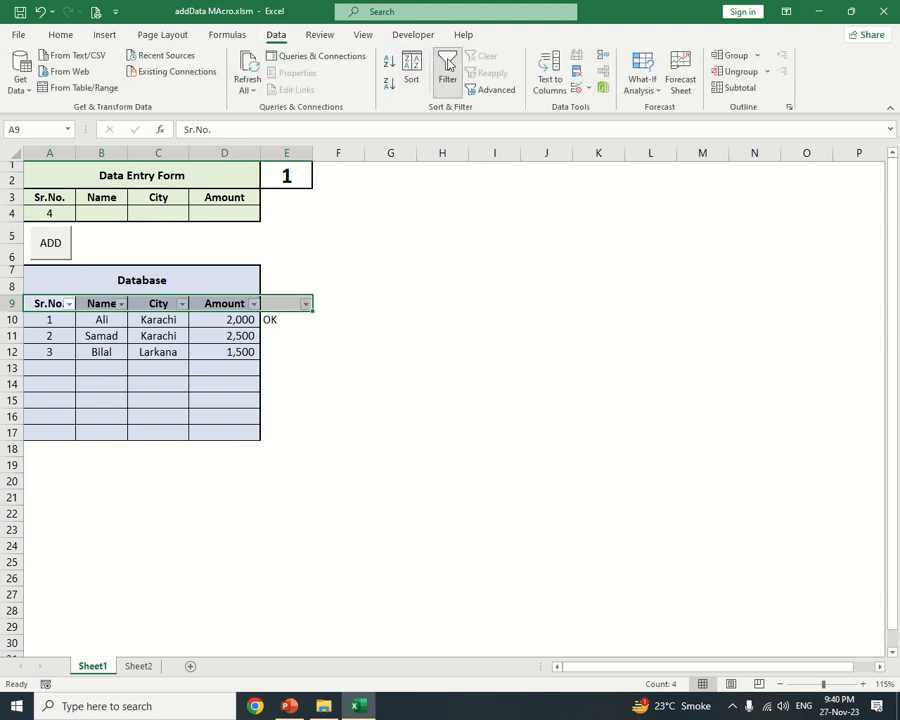
click(310, 384)
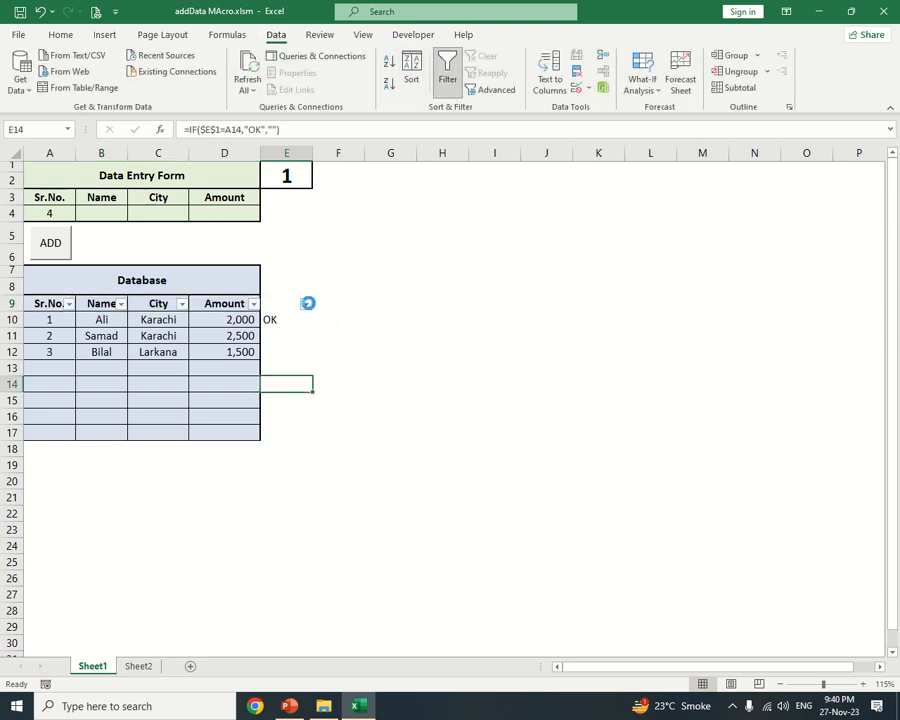
click(306, 304)
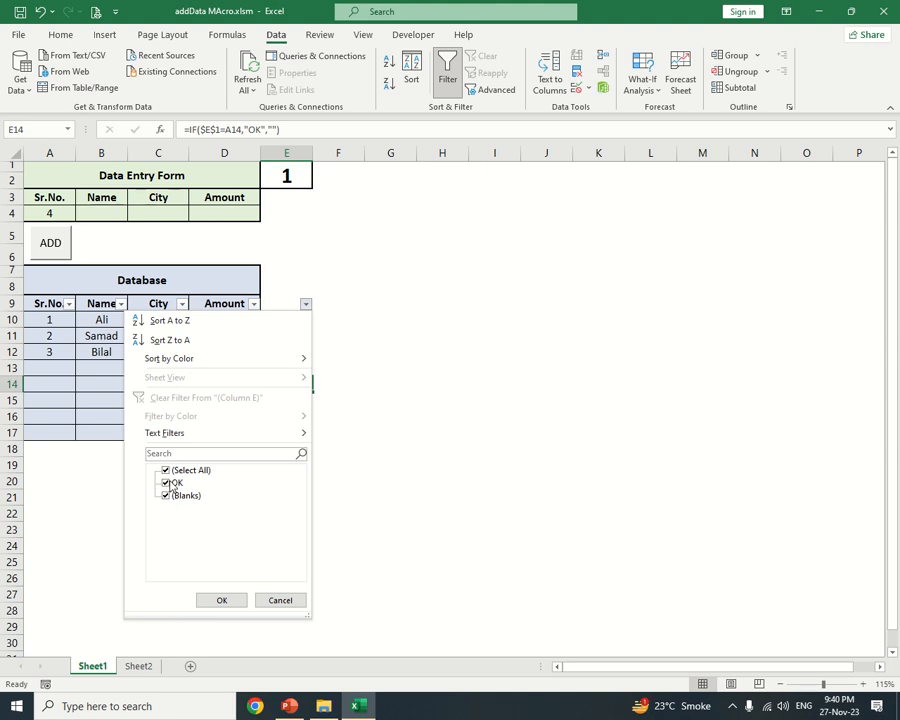
click(281, 601)
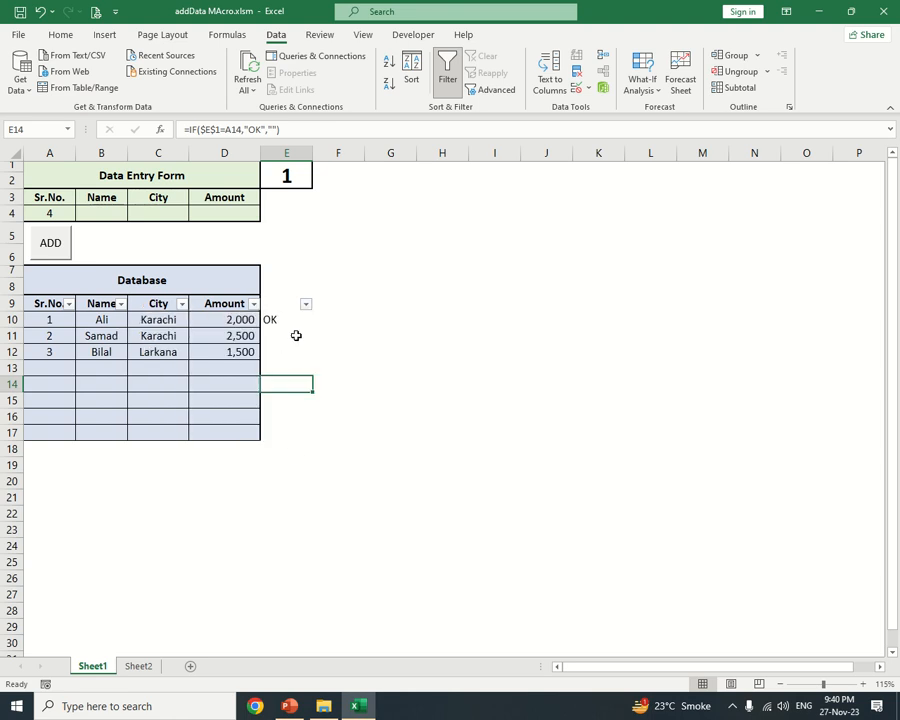
Step: Start recording a macro named deleteData, stored in This Workbook
click(411, 34)
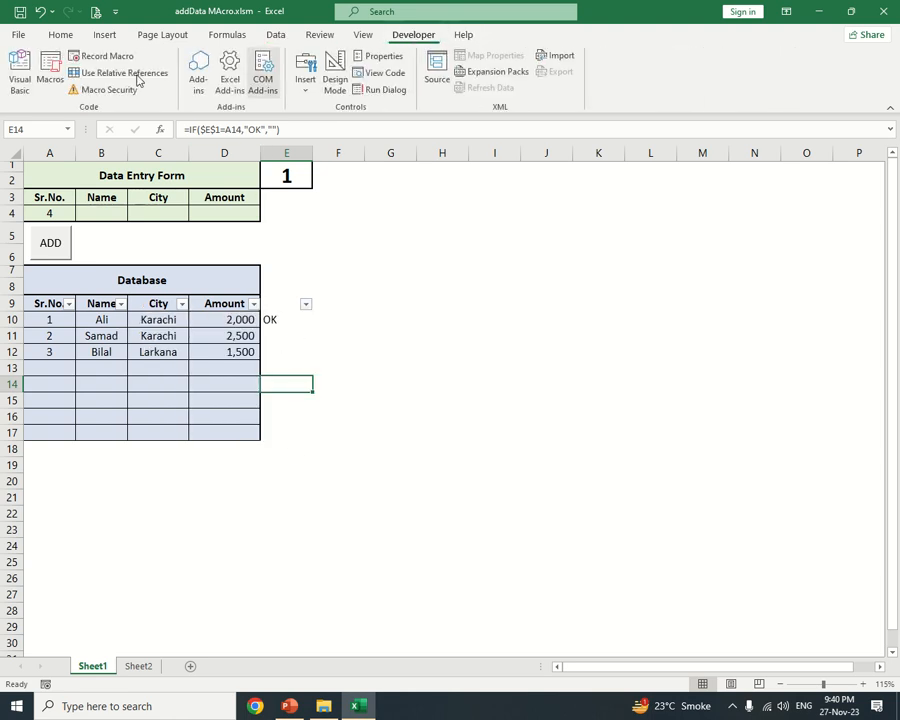
click(82, 57)
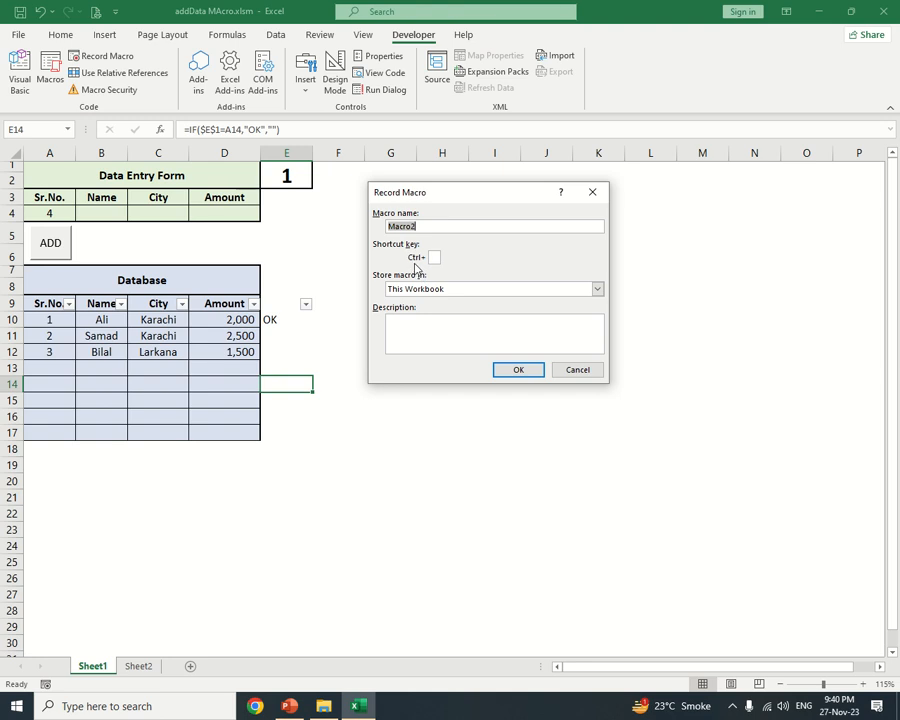
text(deleteData)
click(519, 370)
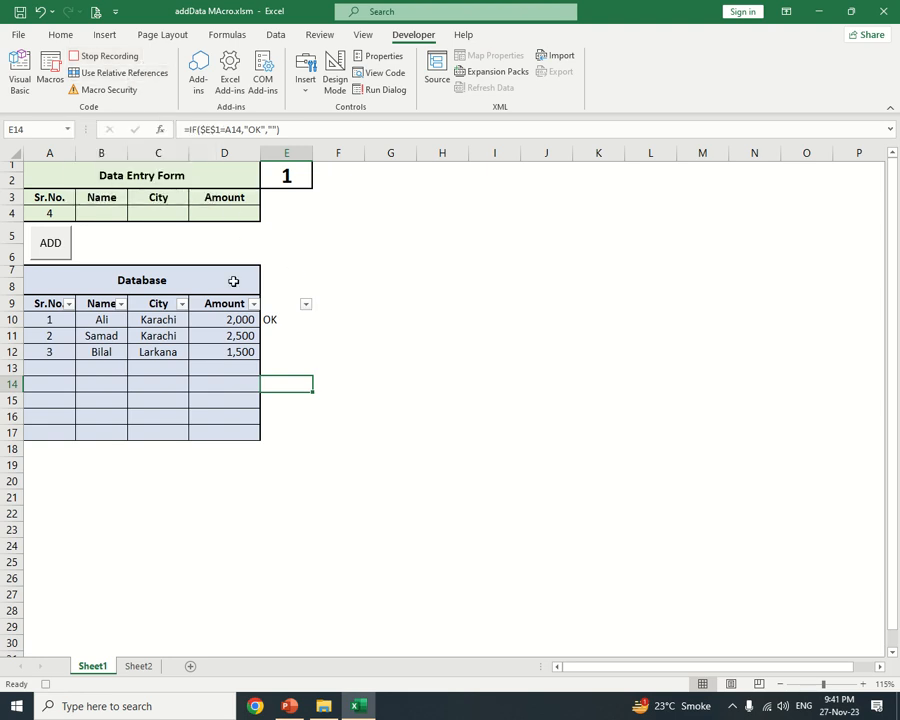
Step: Filter column E of the database to show only the OK record, excluding blanks
click(306, 304)
click(180, 496)
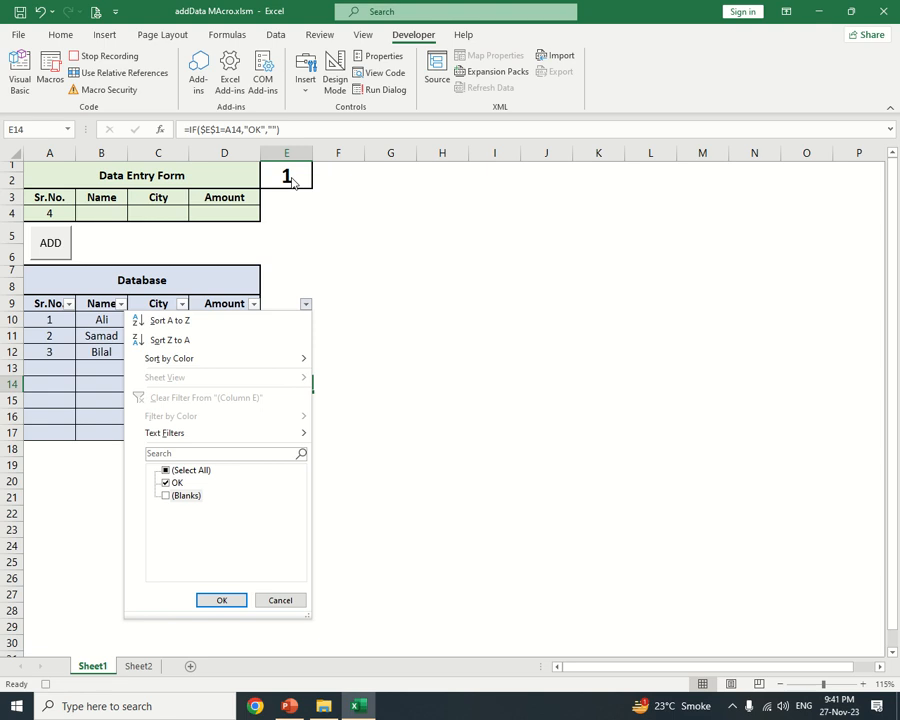
click(222, 601)
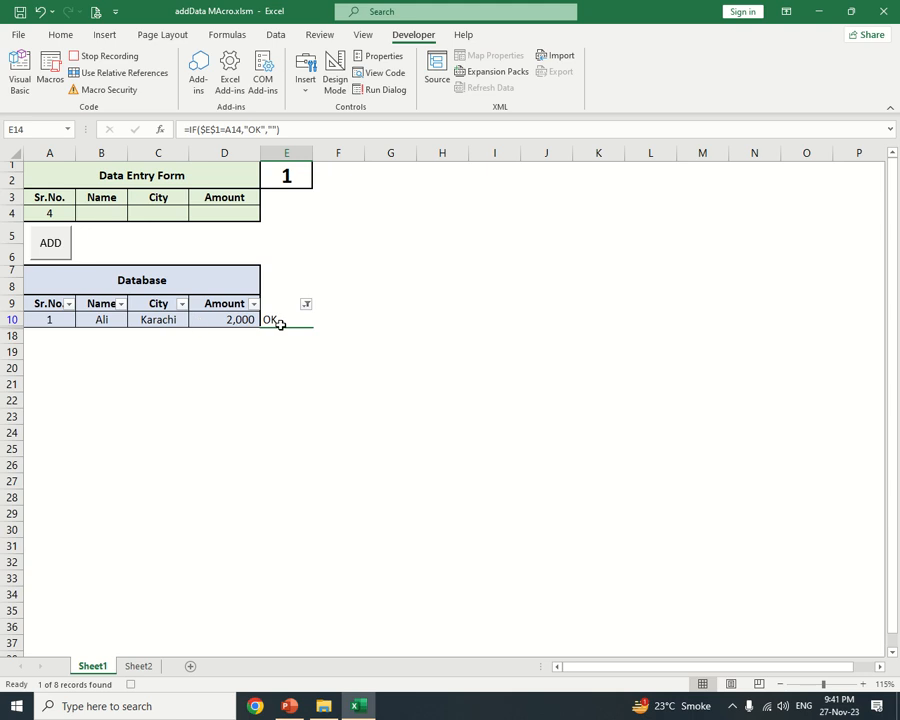
Step: Turn on relative references and go from the sheet's last row up to the last visible record in column A
click(94, 78)
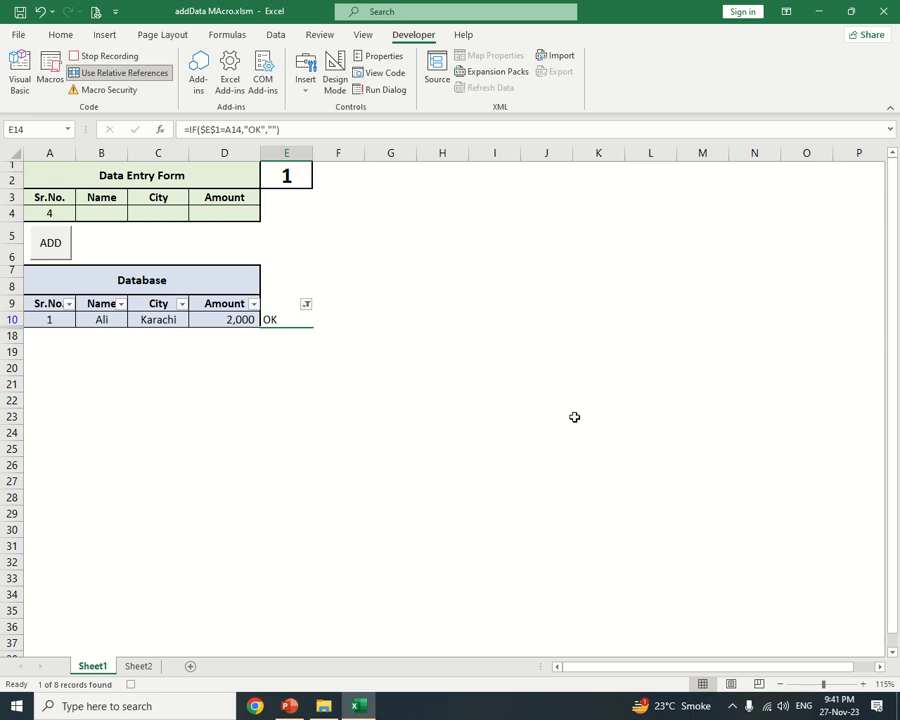
click(598, 417)
key(ctrl+Down)
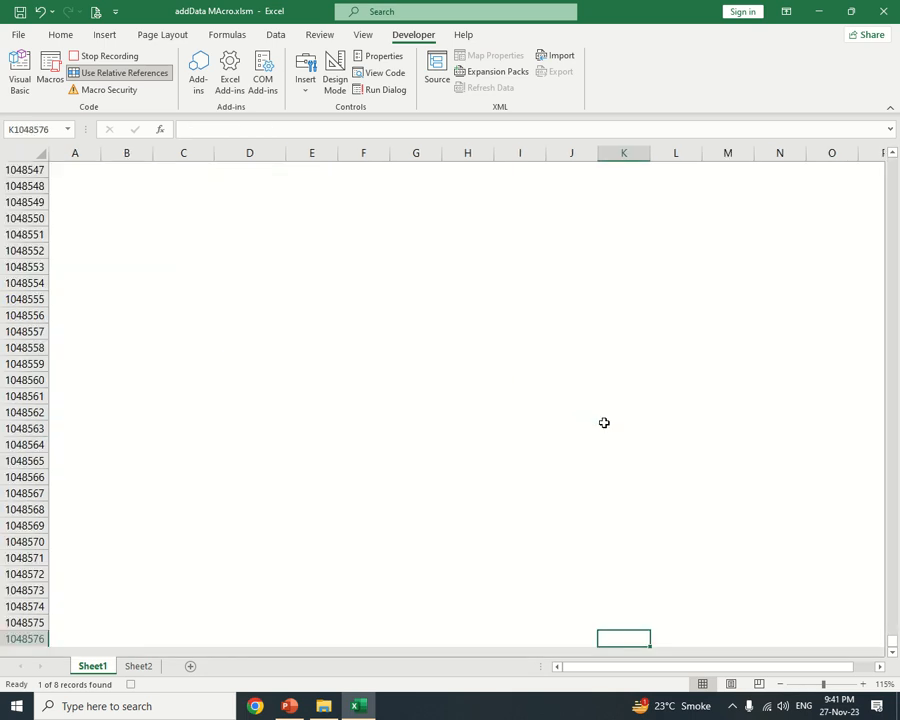
key(Left)
key(Left)
key(Left)
key(Left)
key(Left)
key(Left)
key(Left)
key(Left)
key(Left)
key(Left)
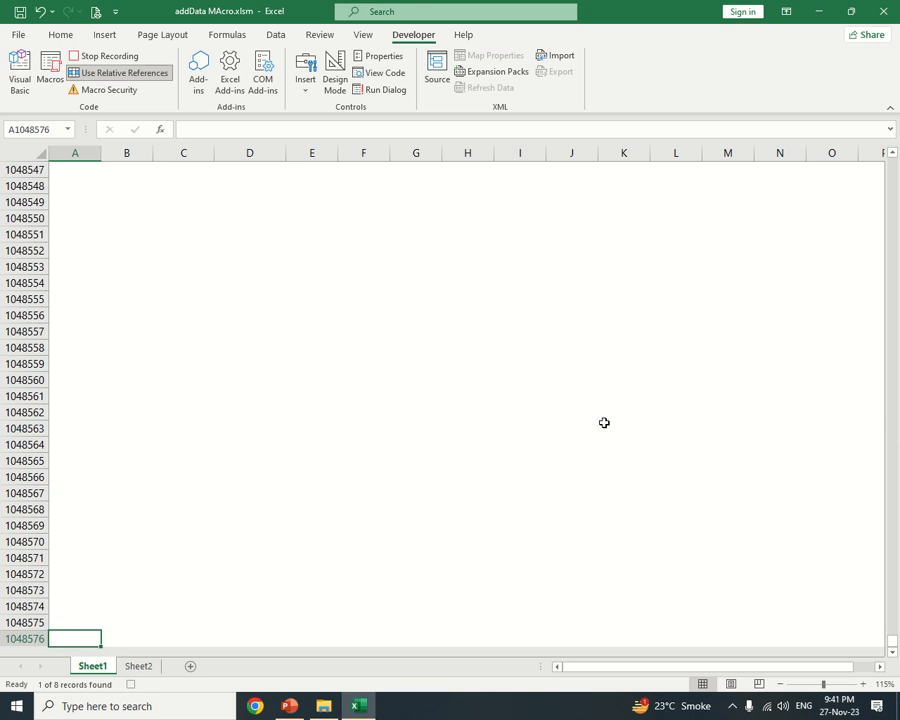
key(ctrl+Up)
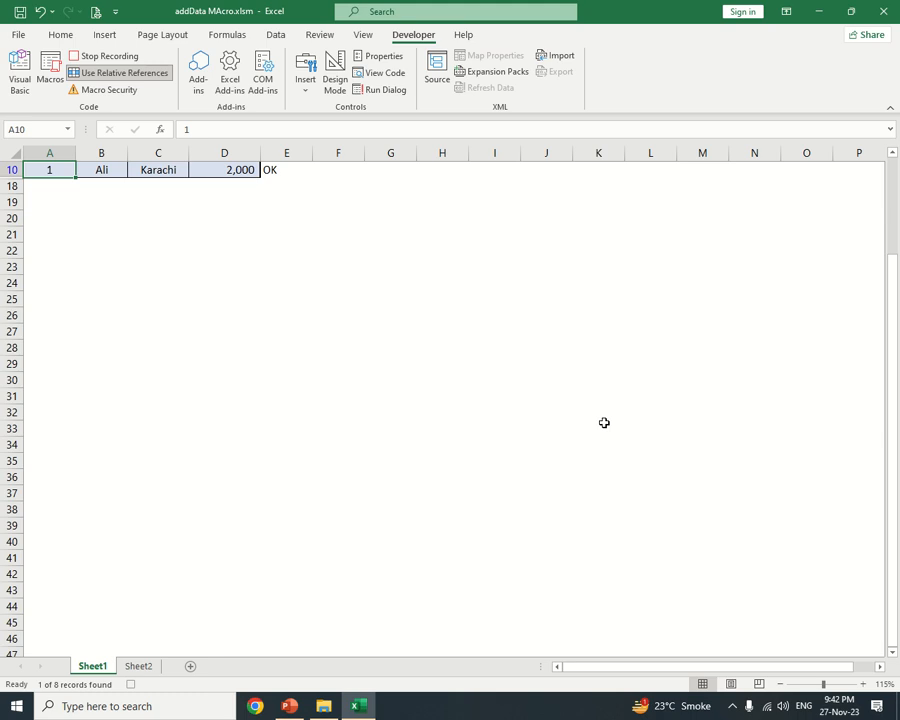
Step: Delete the entire sheet row of the filtered record and turn off relative references
key(shift+space)
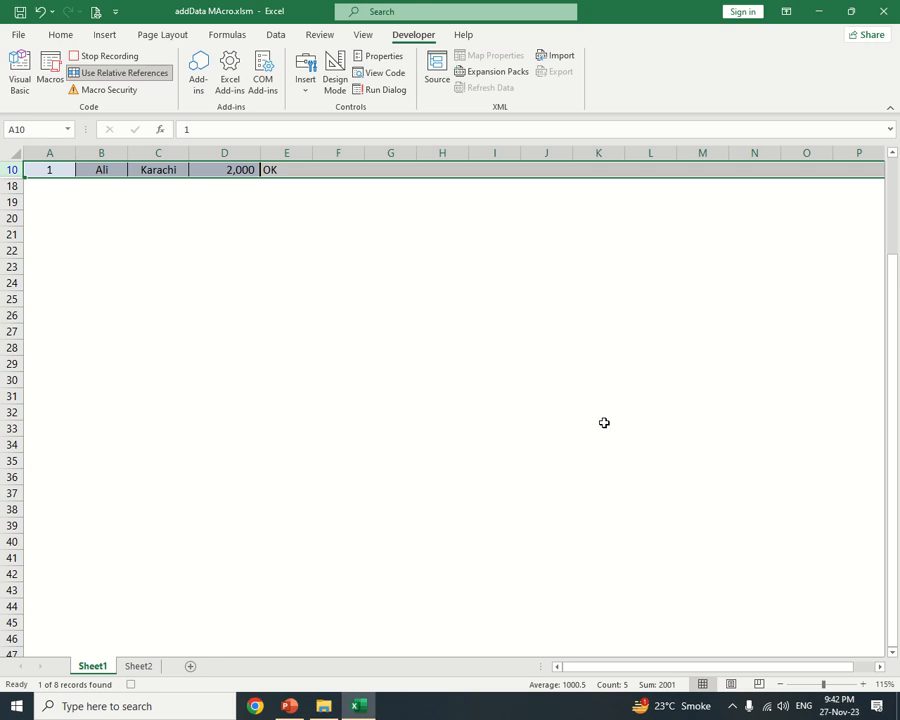
key(ctrl+minus)
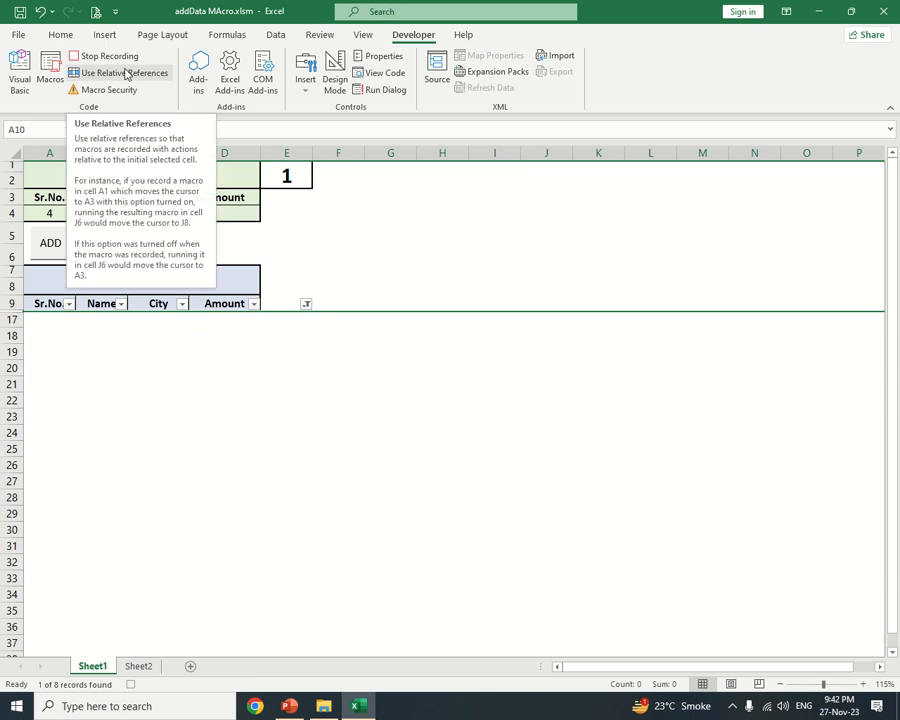
Step: Clear the database filter, select the form's empty Name cell B4, and stop recording the macro
click(276, 36)
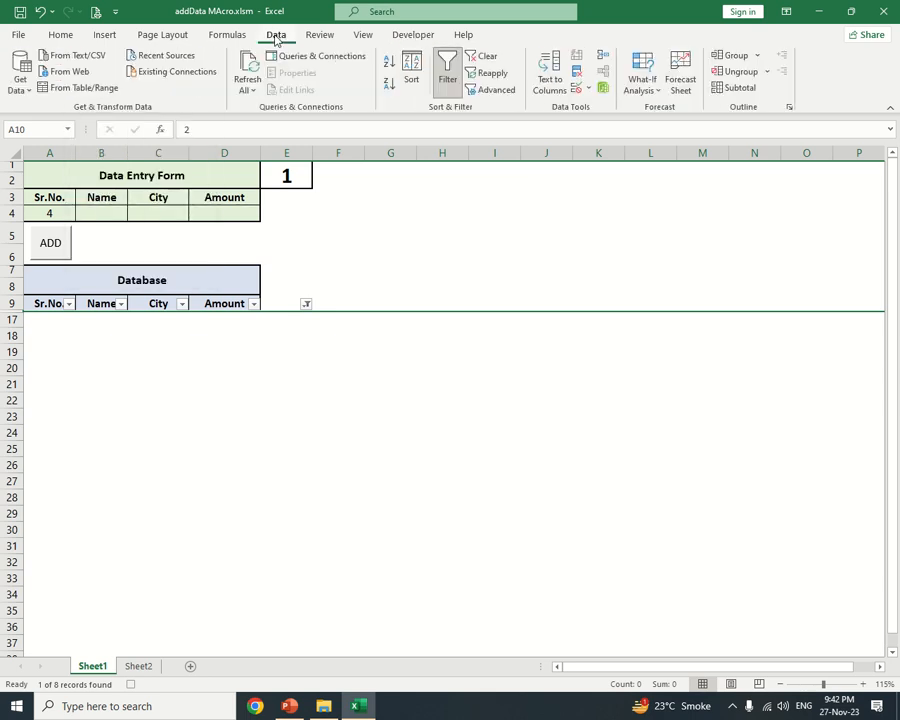
click(484, 57)
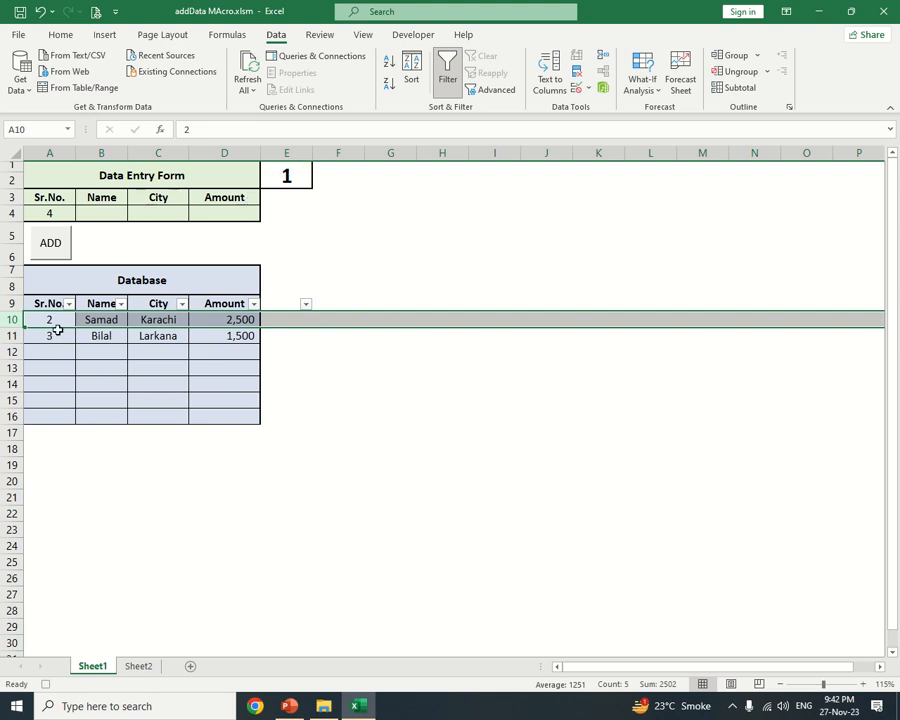
click(94, 213)
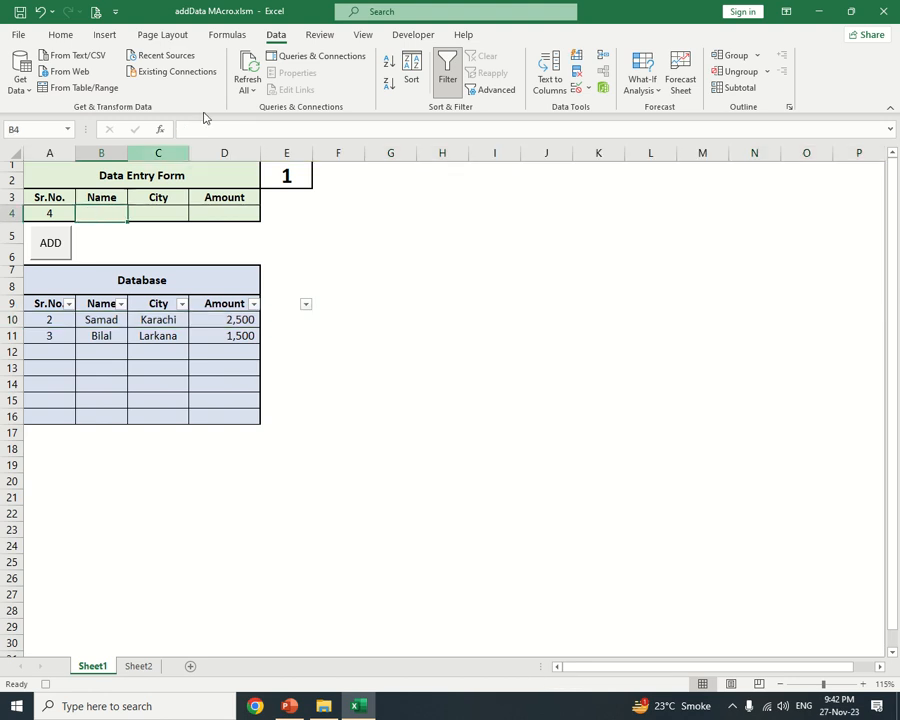
click(413, 34)
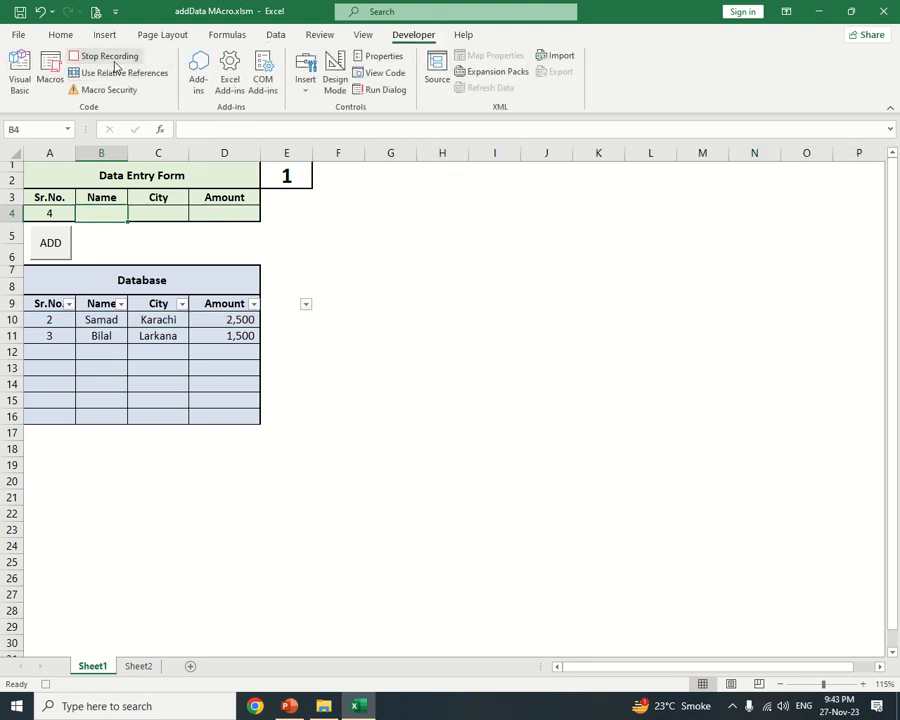
click(108, 57)
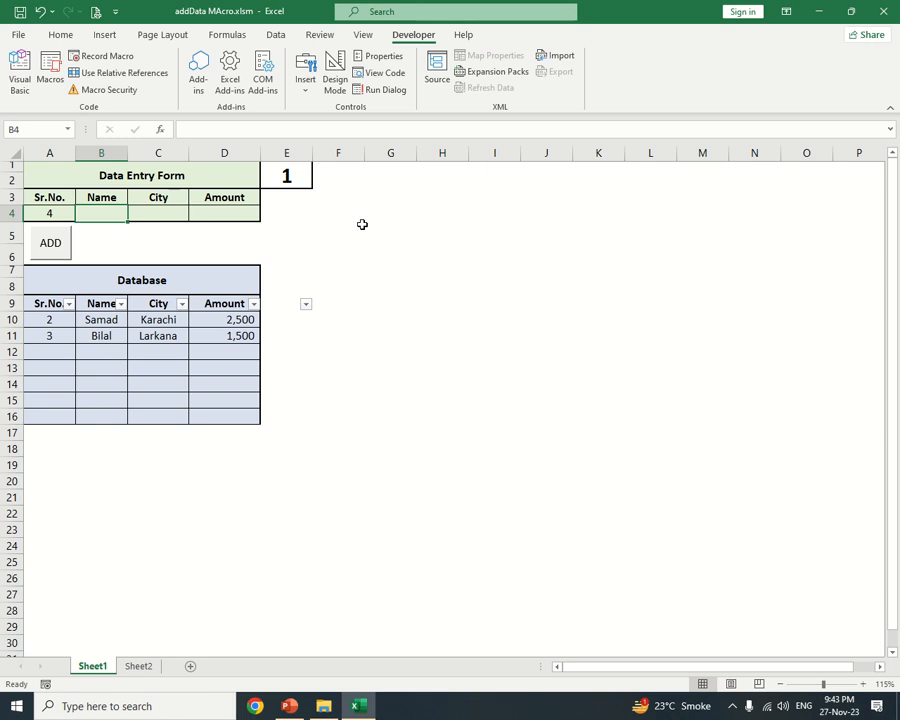
Step: Insert a form-control button in cell B5 beside the ADD button and assign the deleteData macro to it
click(108, 241)
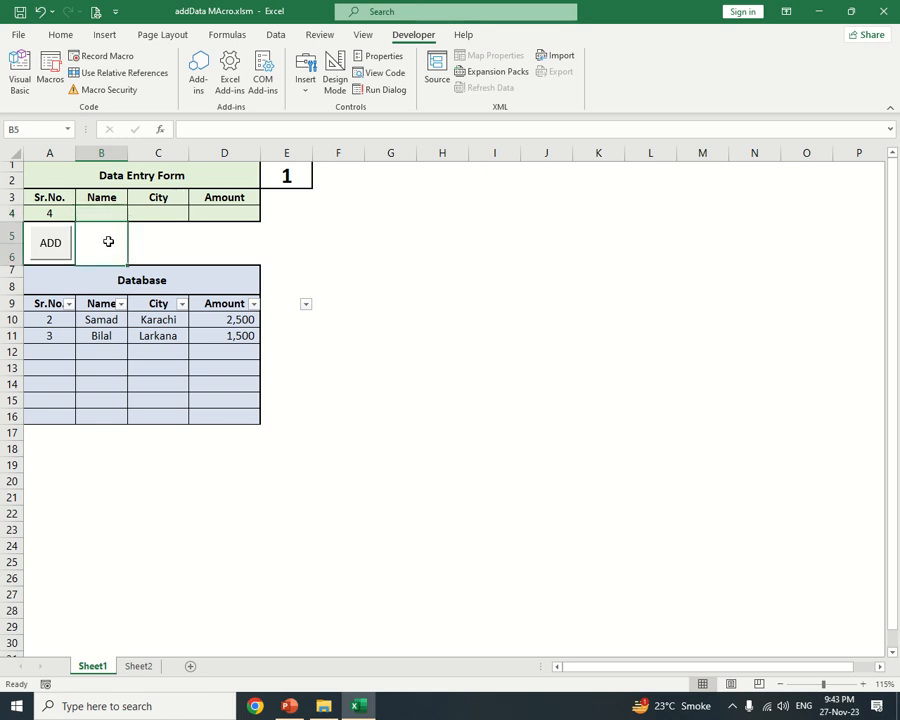
click(305, 75)
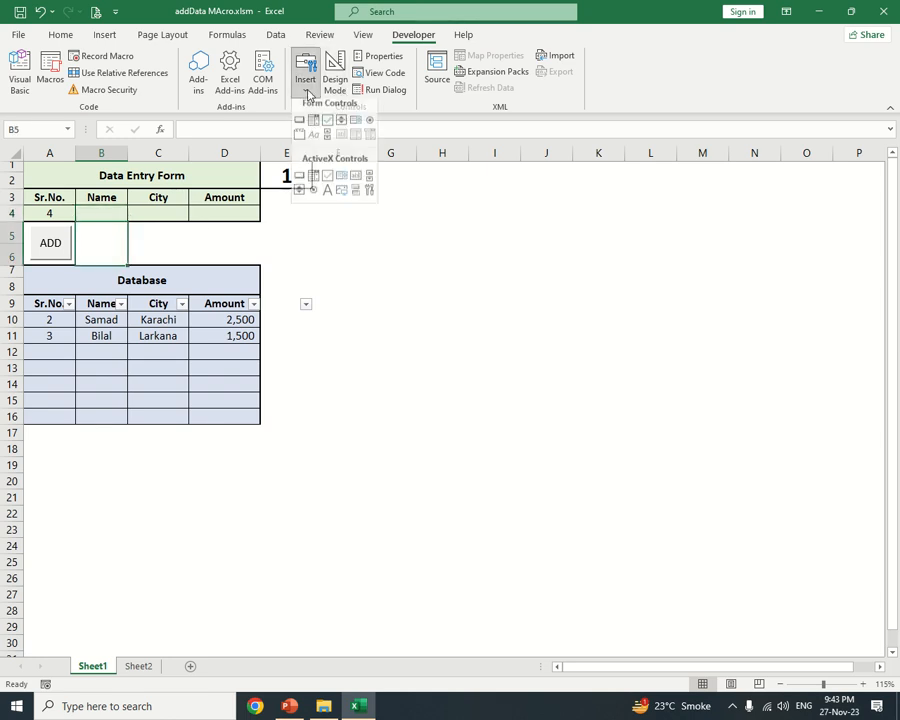
click(299, 126)
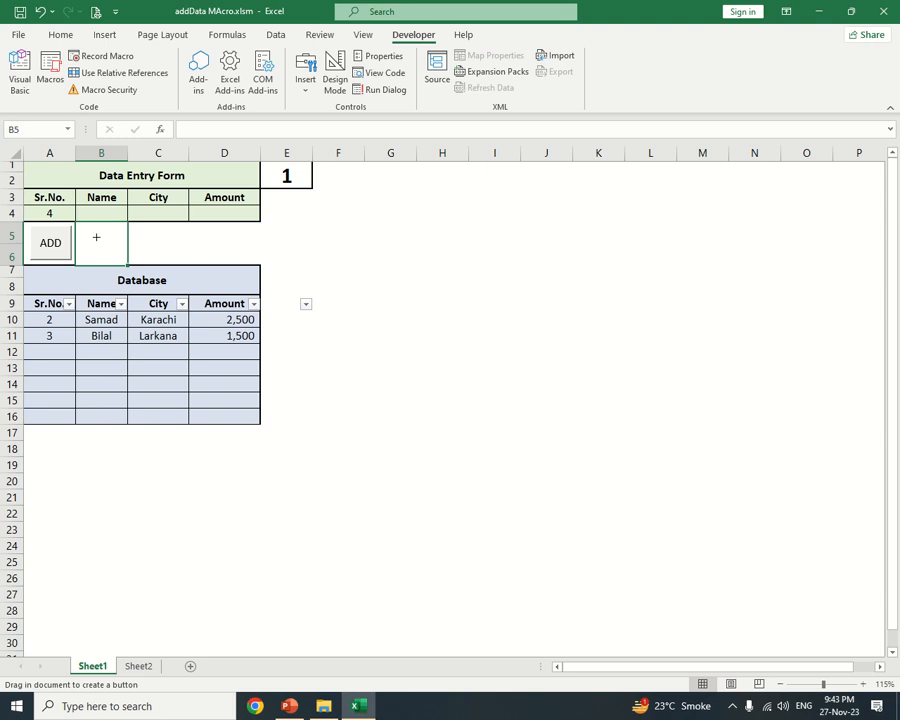
drag(81, 230, 123, 256)
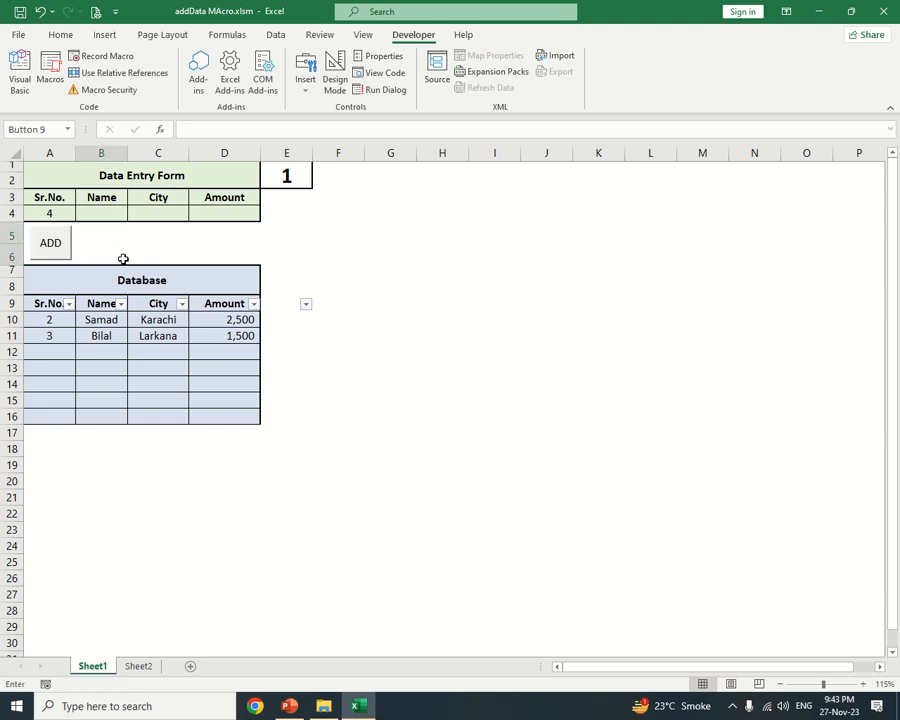
click(386, 223)
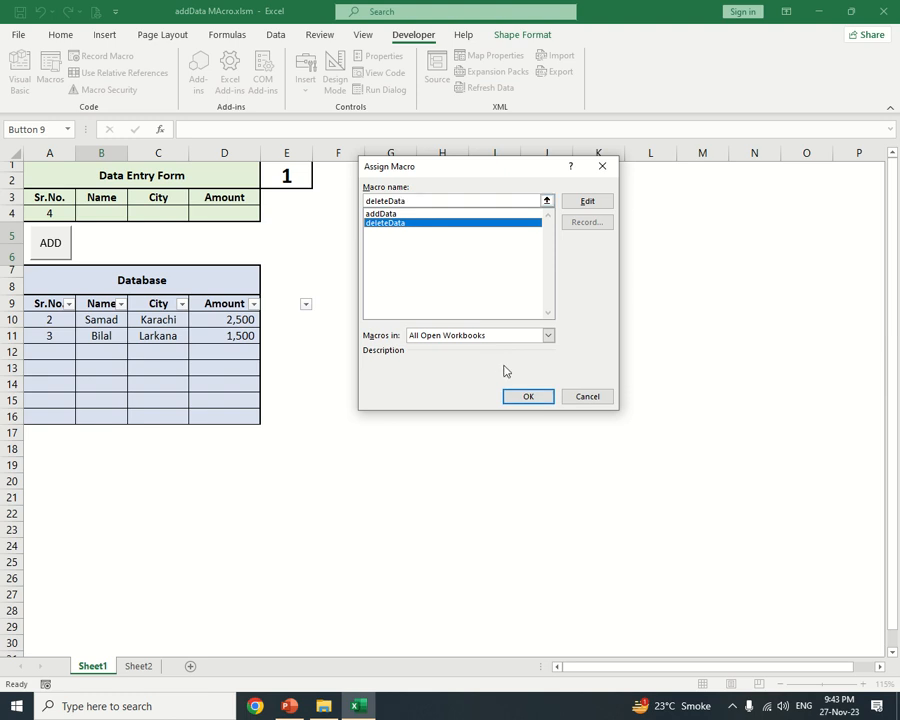
click(522, 396)
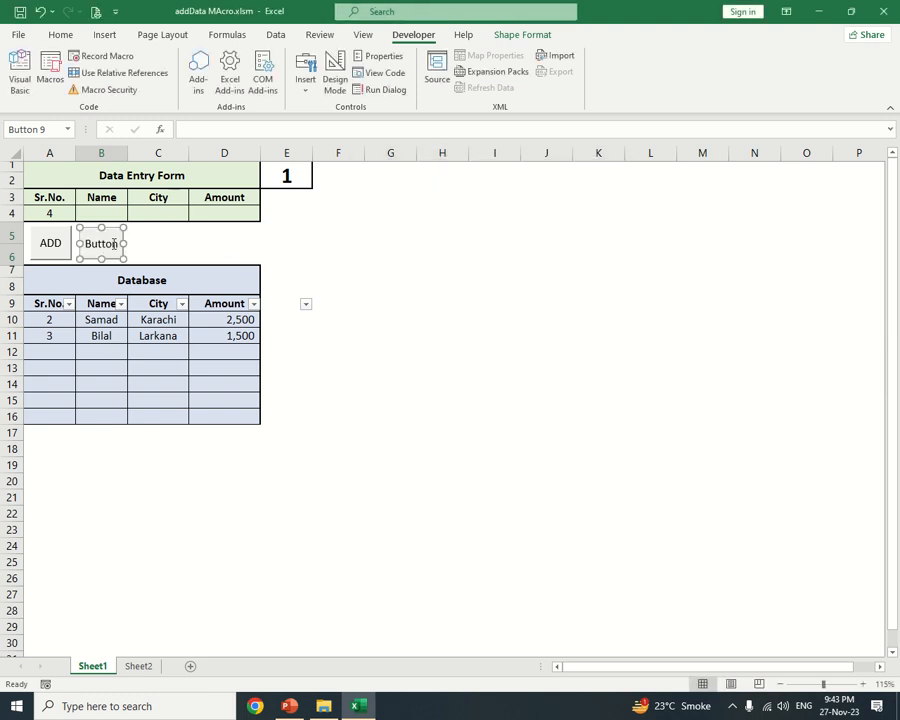
Step: Label the new button Delete
key(ctrl+a)
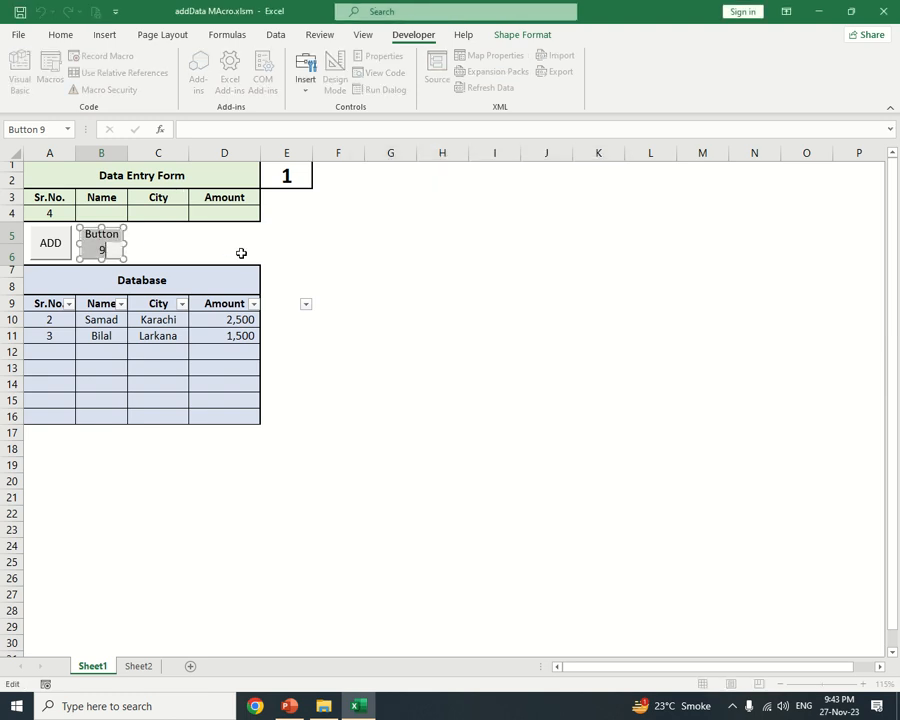
key(BackSpace)
text(Delete)
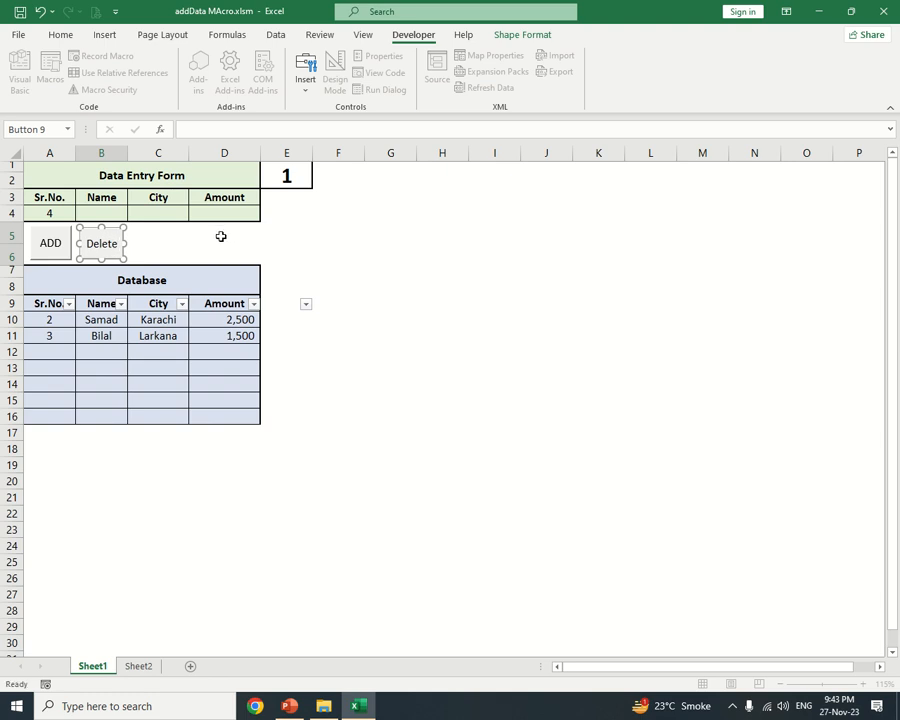
click(226, 233)
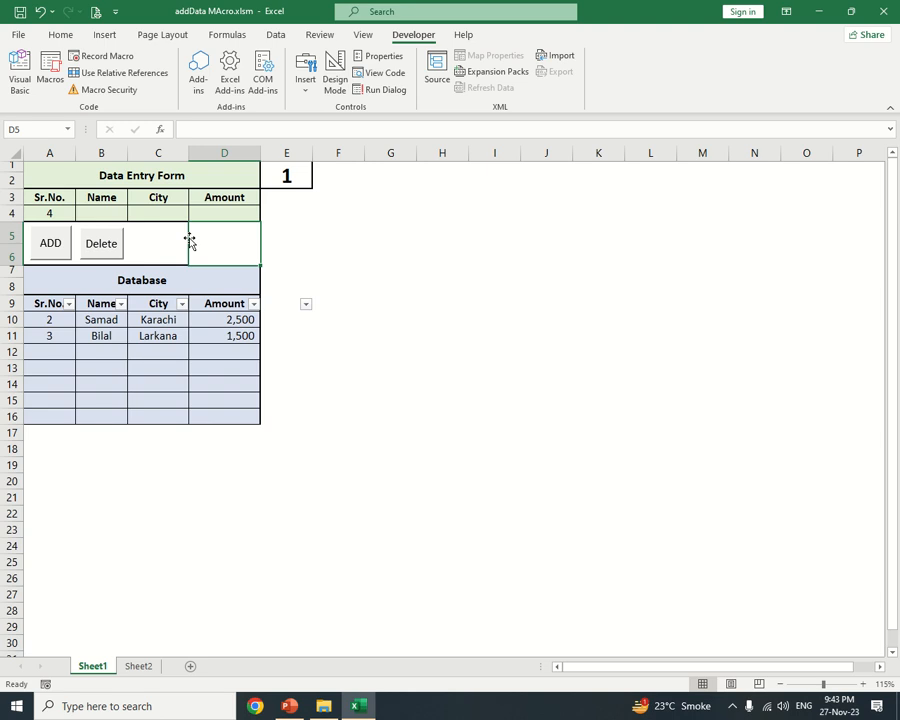
Step: Enter serial number 3 in cell E1 and run the Delete button to remove the matching record
click(282, 176)
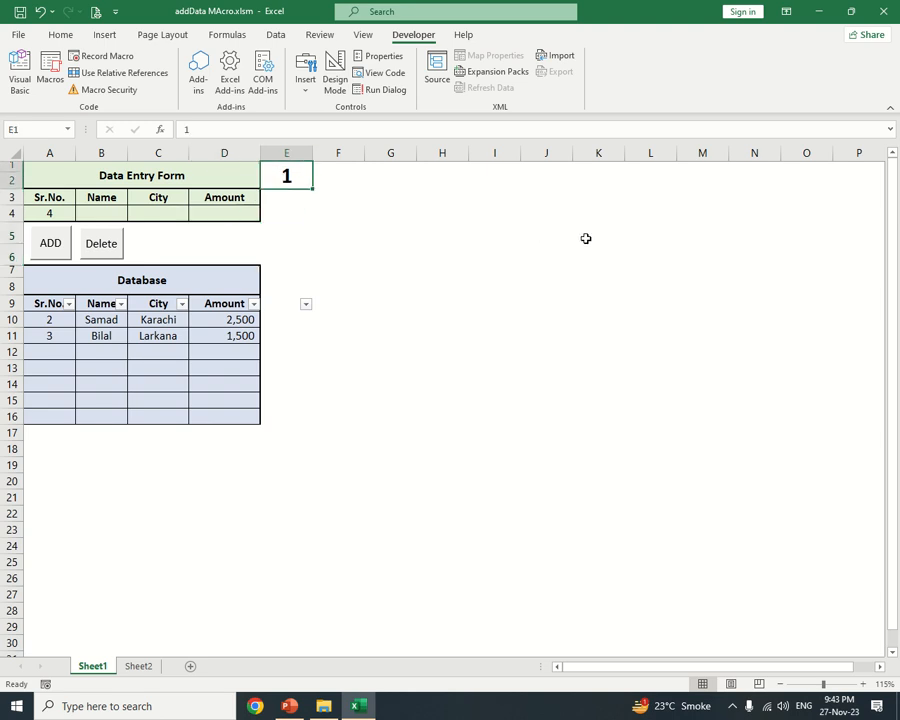
text(3)
key(Return)
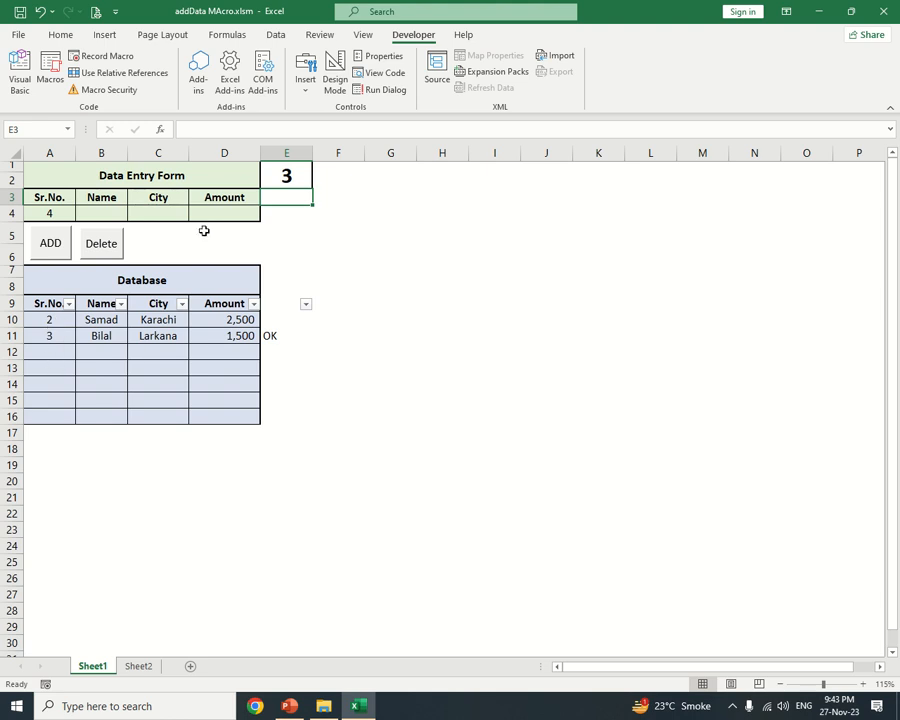
click(298, 175)
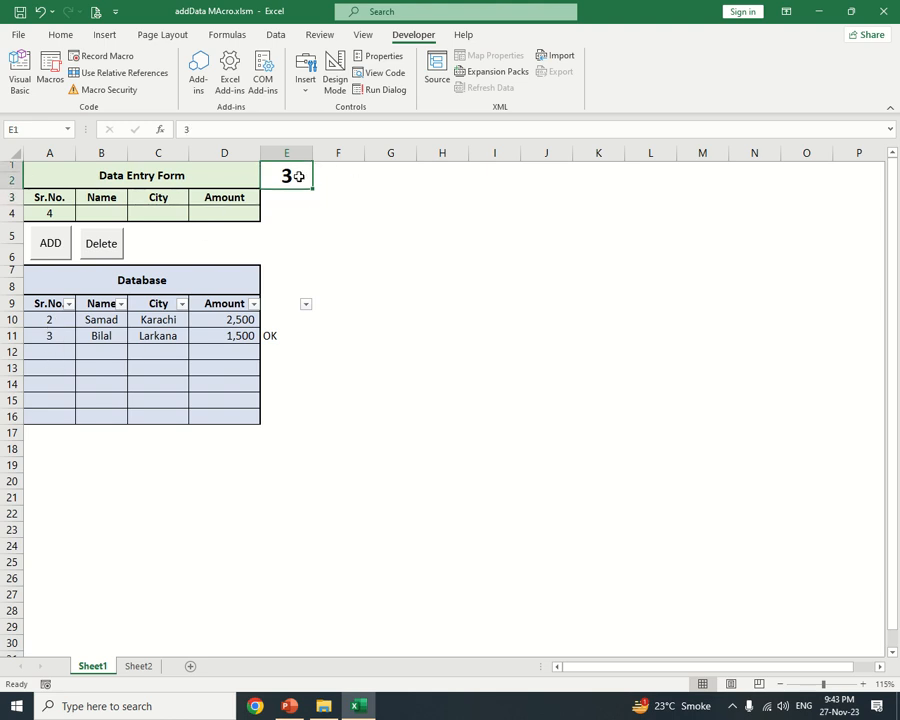
click(102, 248)
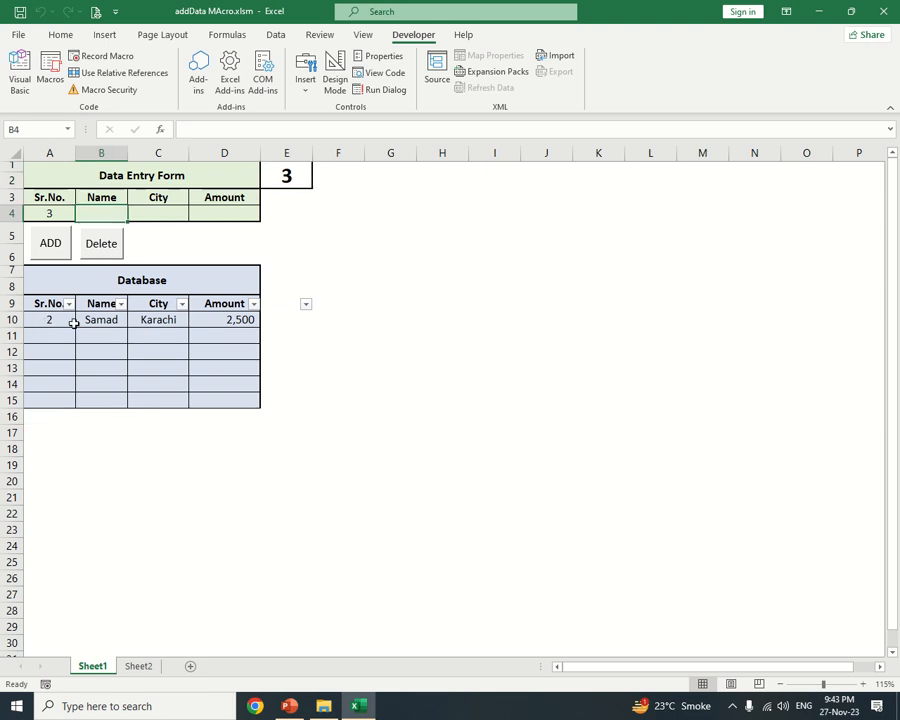